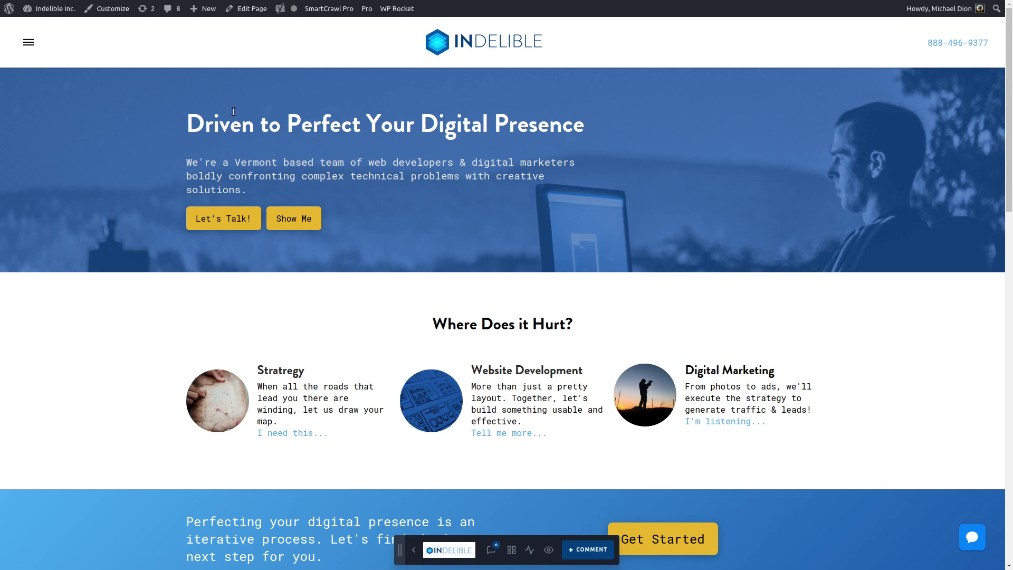
Step: Switch to the Twitter timeline and inspect the text of the tweet about the Rule of Law in the page's HTML
scroll(557, 149, down, 2)
scroll(557, 150, up, 2)
key(ctrl+Tab)
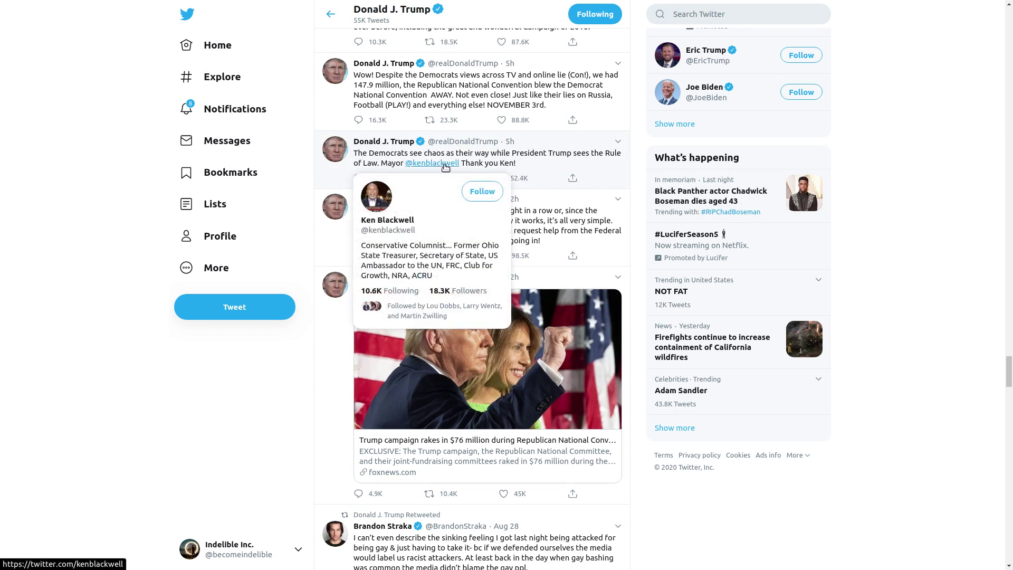
right_click(515, 157)
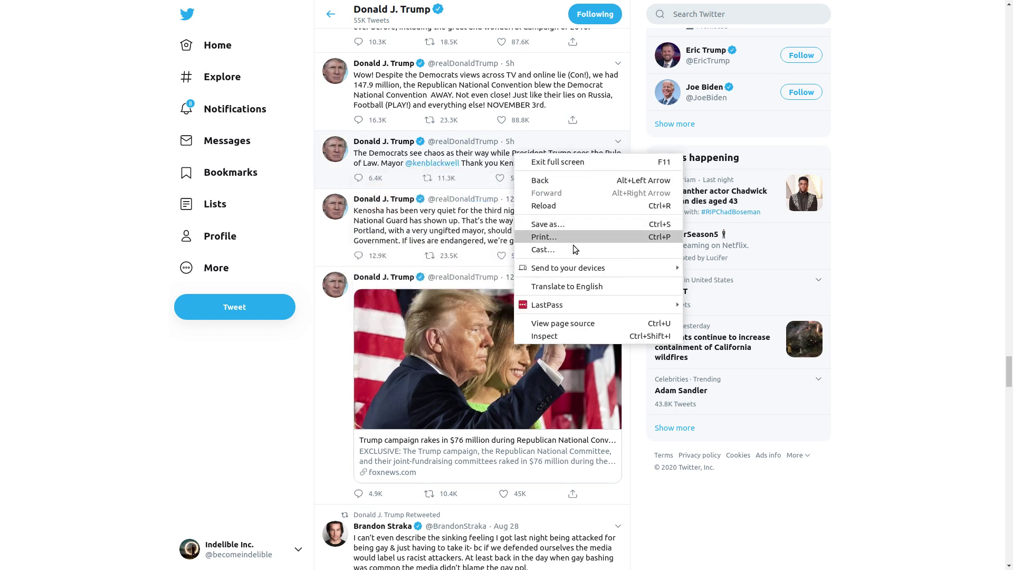
click(576, 335)
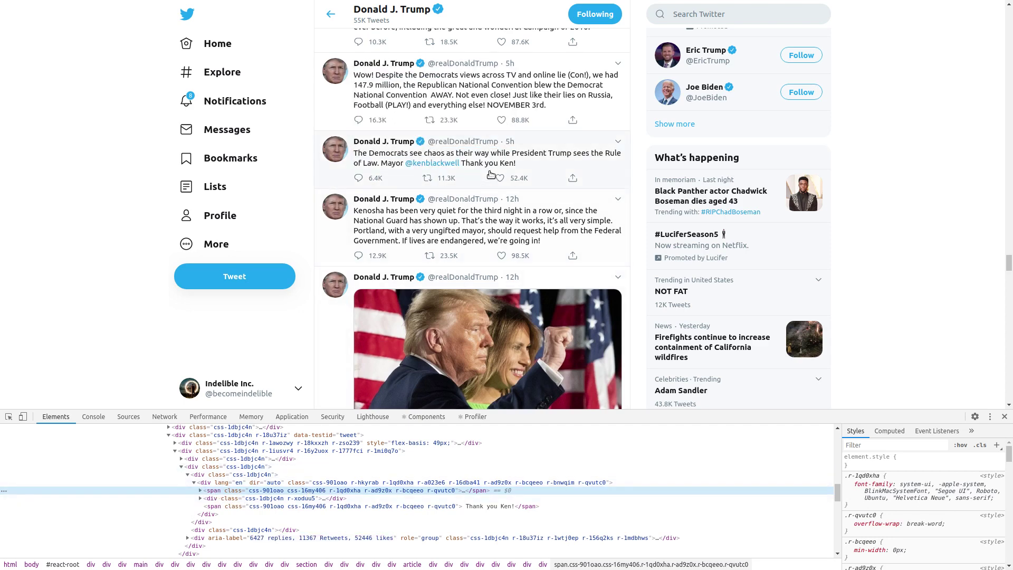
right_click(496, 158)
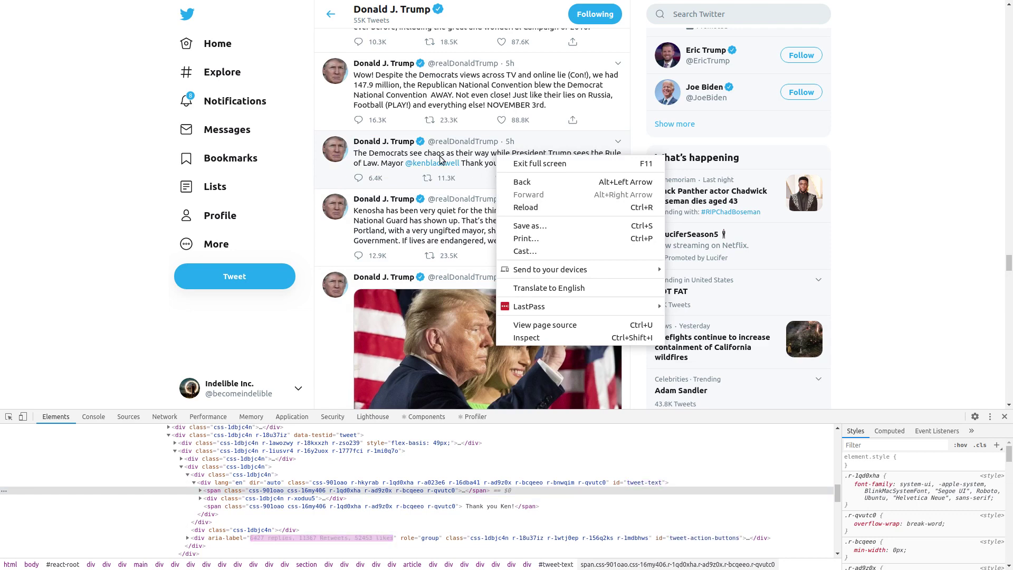
click(544, 338)
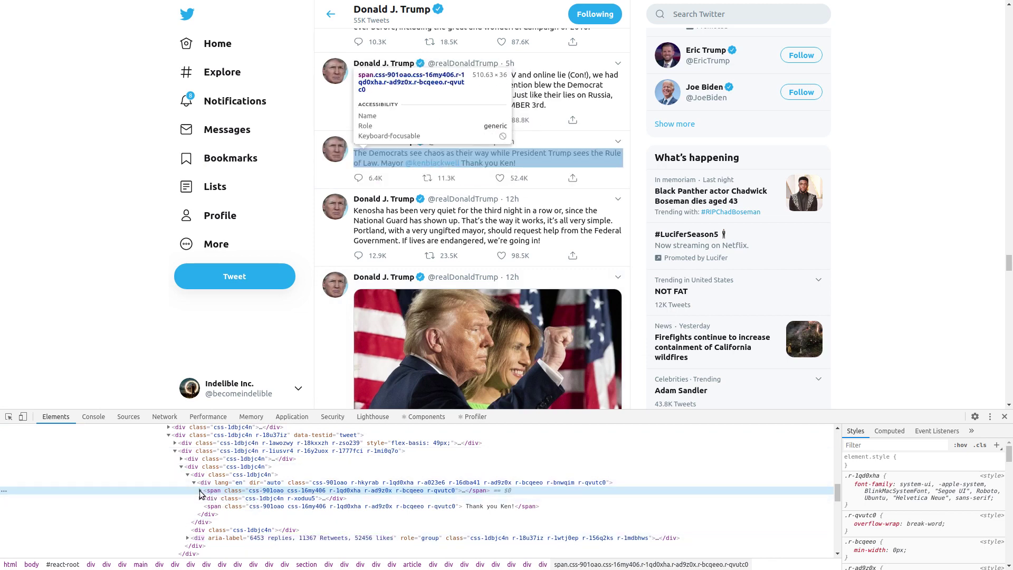
Step: Replace the opening text of the inspected tweet with "Go and get your riot gear" in its HTML span
click(201, 491)
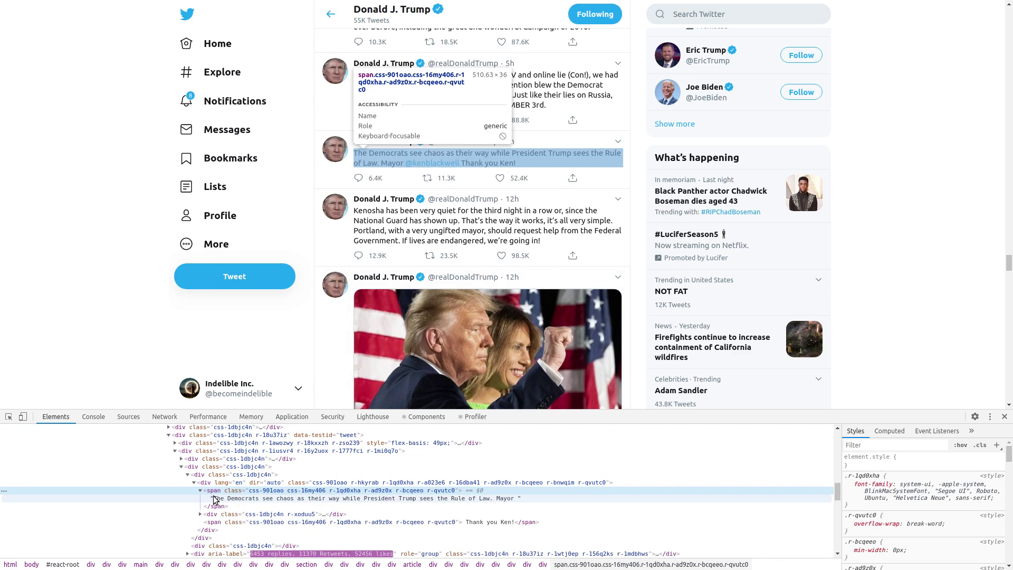
double_click(254, 499)
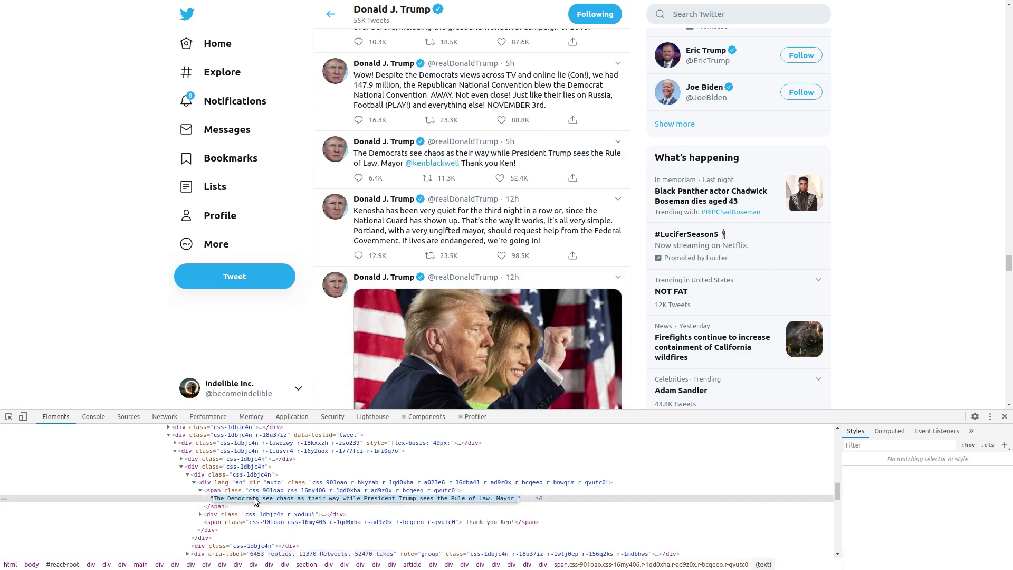
text(Go ri)
key(BackSpace)
key(BackSpace)
text(and )
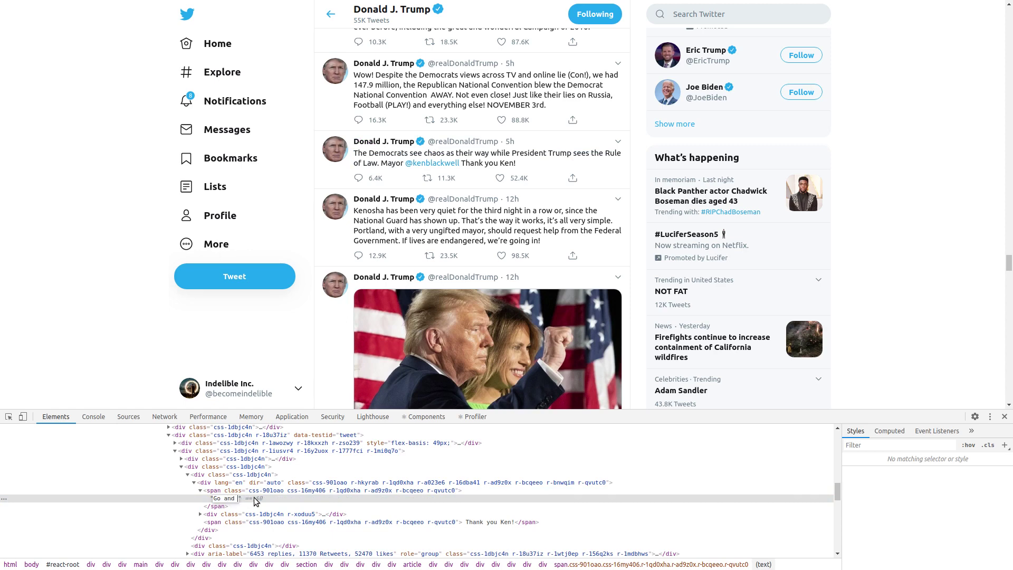
text(get your)
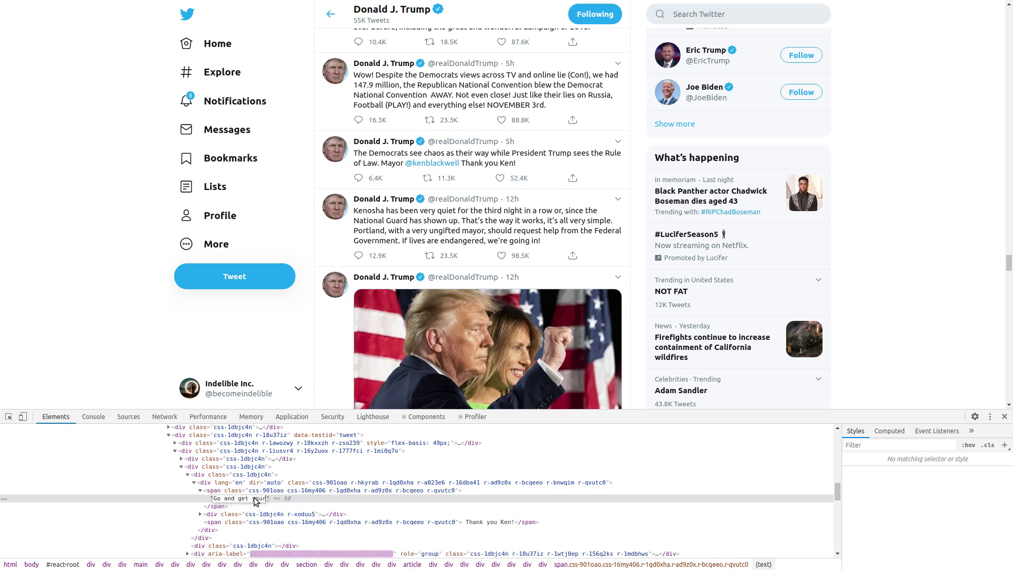
text( riot gear)
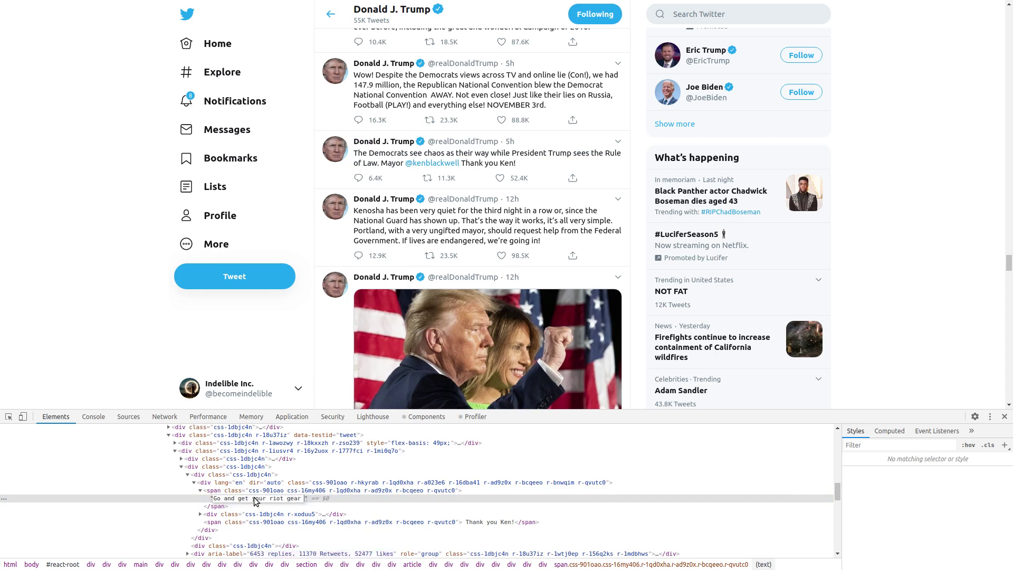
key(Return)
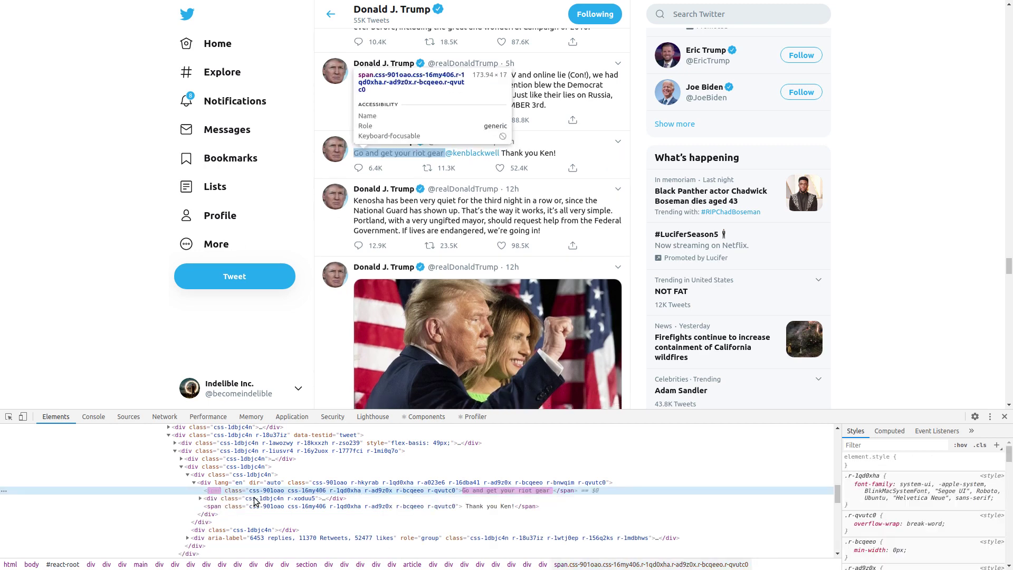
Step: Change the link text of the tweet's account mention to "#teargaseveryonedowntown" in the HTML
click(201, 499)
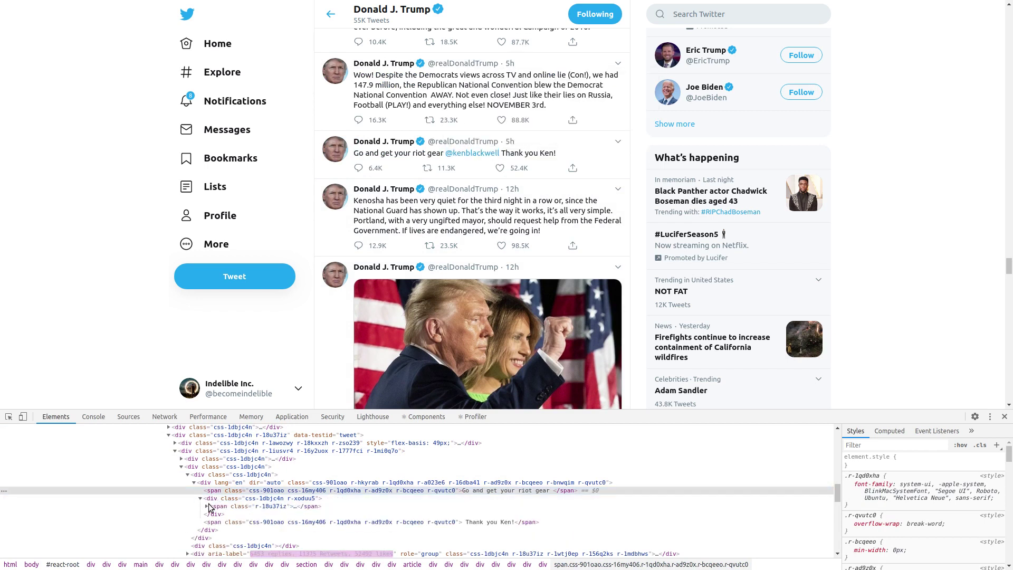
click(207, 506)
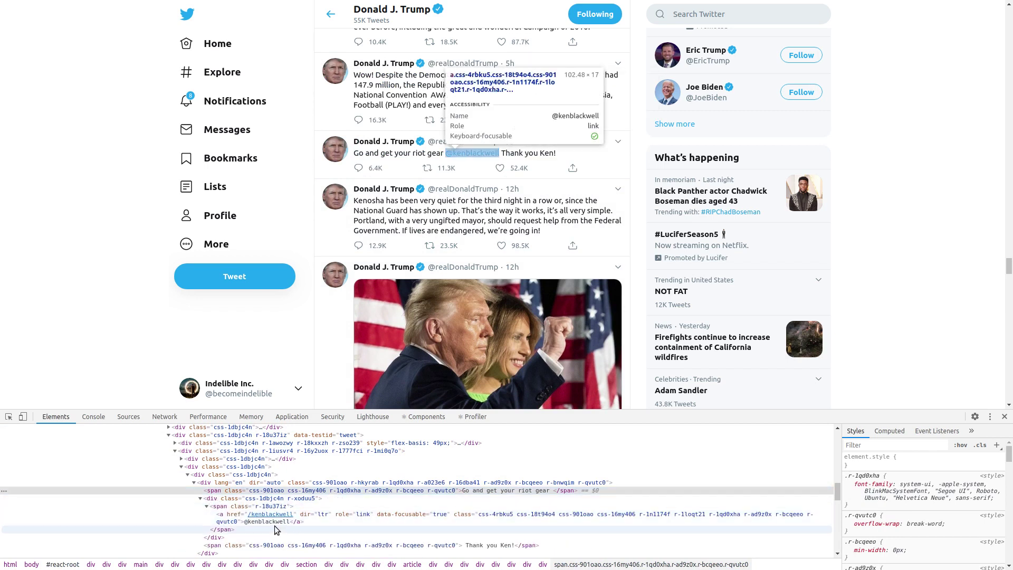
click(277, 521)
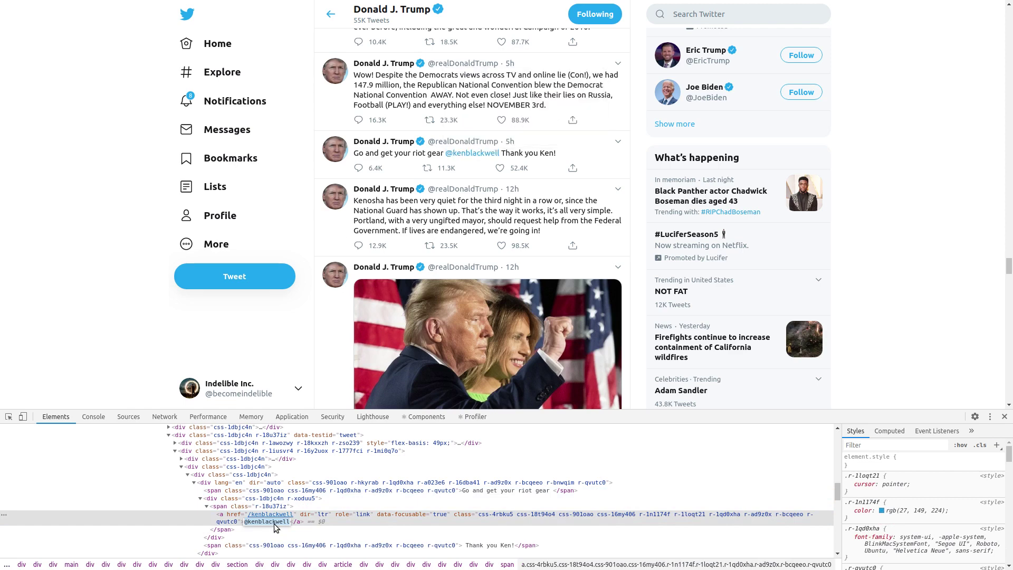
text(#teargaseveryonedowntown)
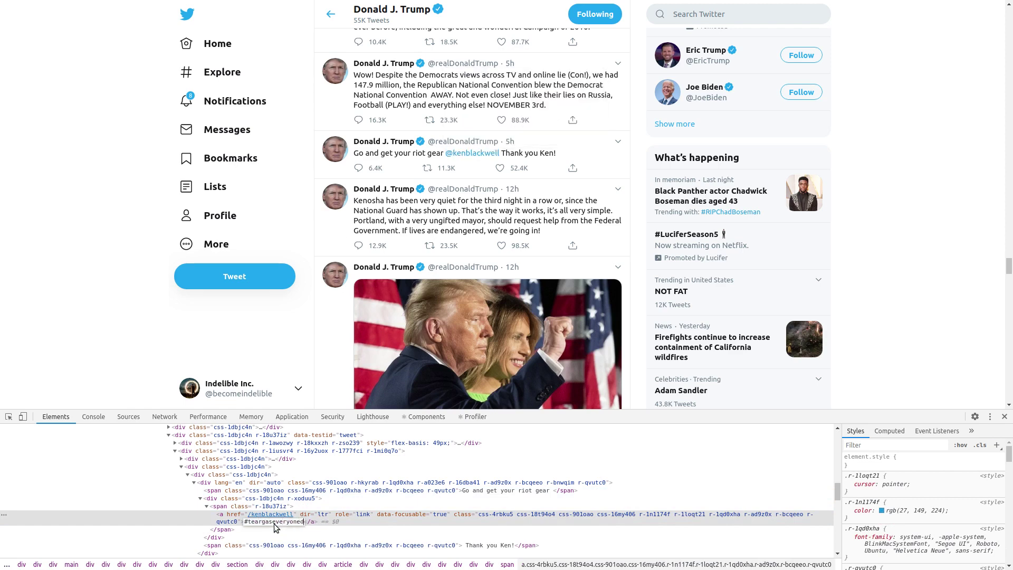
key(Return)
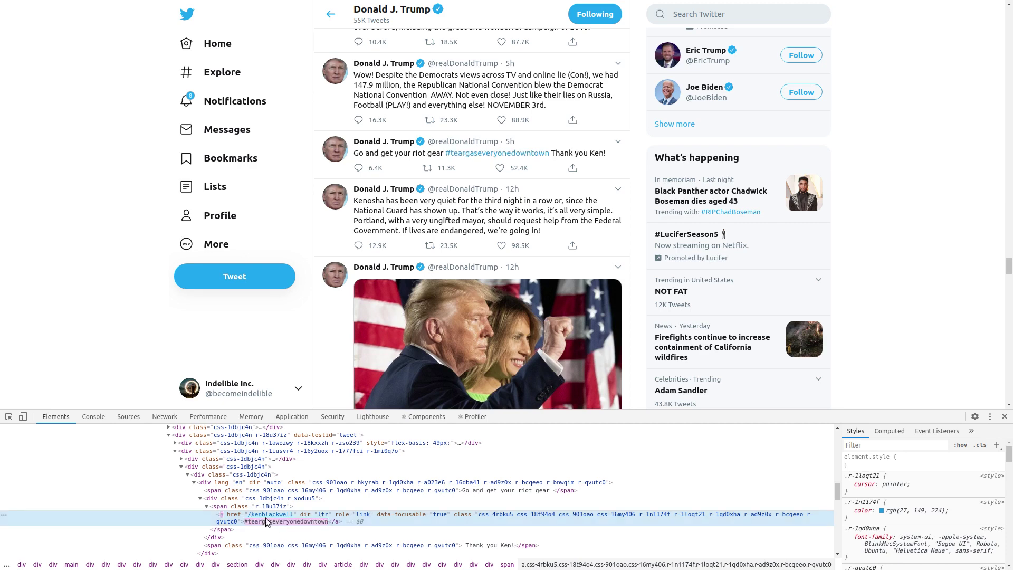
Step: Delete the tweet's closing thank-you span from the HTML and capture a screenshot of the edited tweet
scroll(246, 485, down, 1)
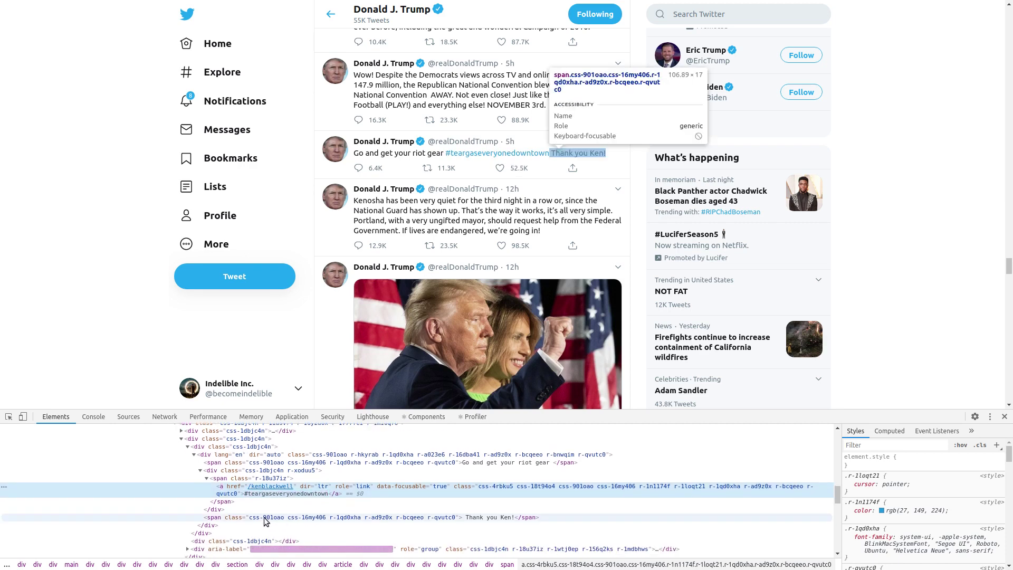
click(236, 520)
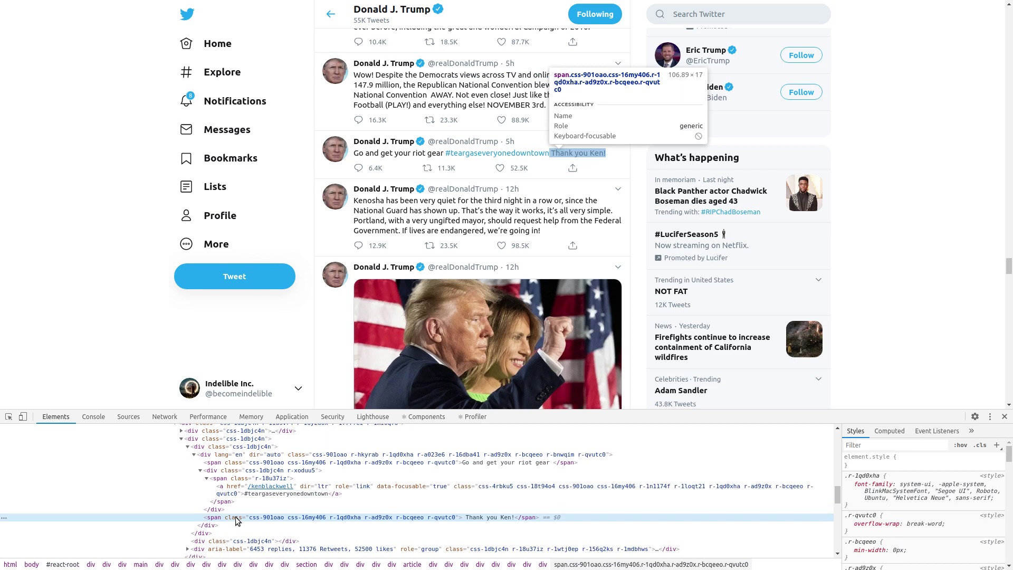
key(Delete)
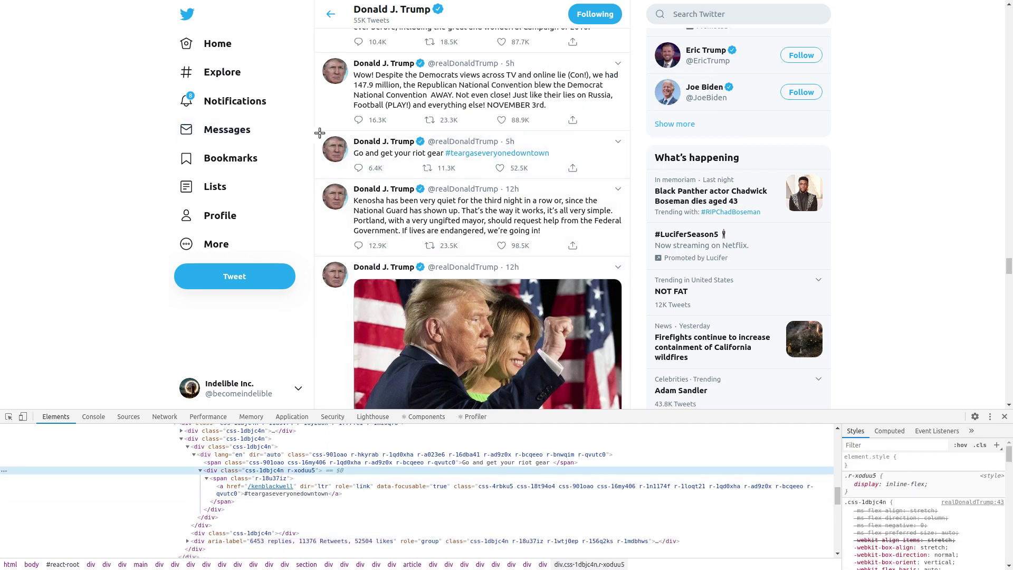
drag(314, 131, 629, 180)
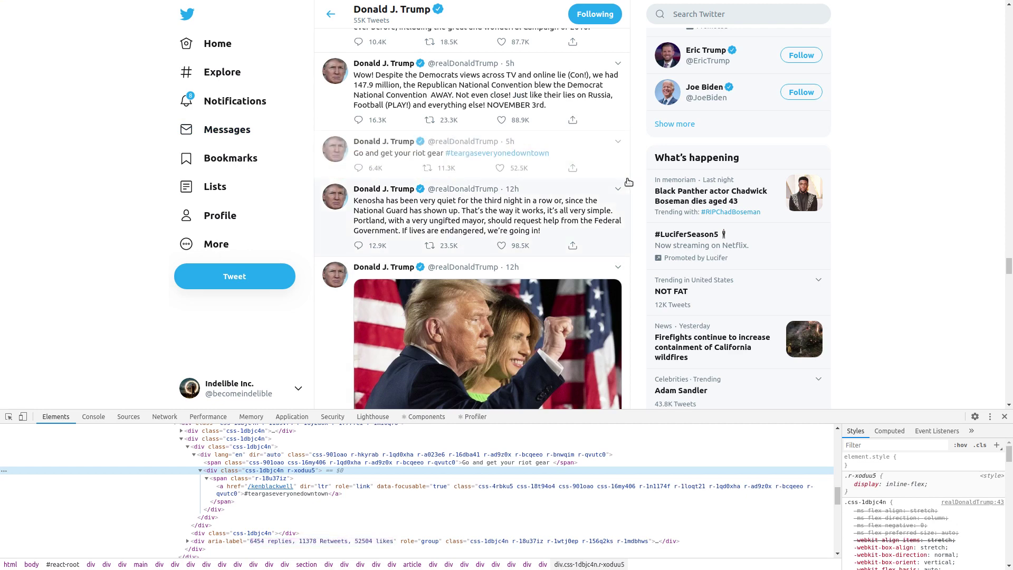
Step: On Joe Biden's Facebook page, replace the first paragraph of the "America was built on a simple idea" post with "Swing that girly all around"
mouse_move(508, 164)
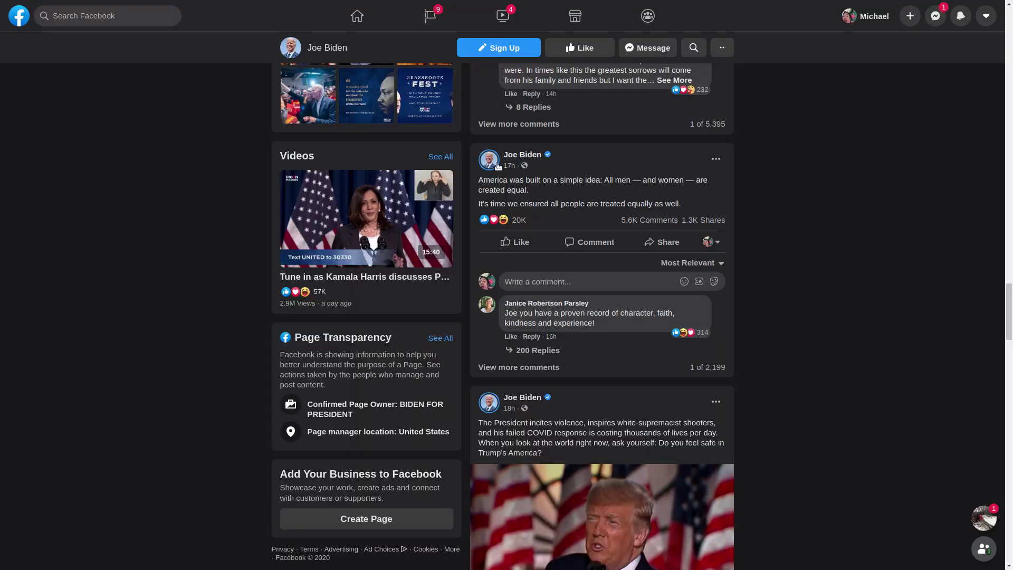
right_click(524, 181)
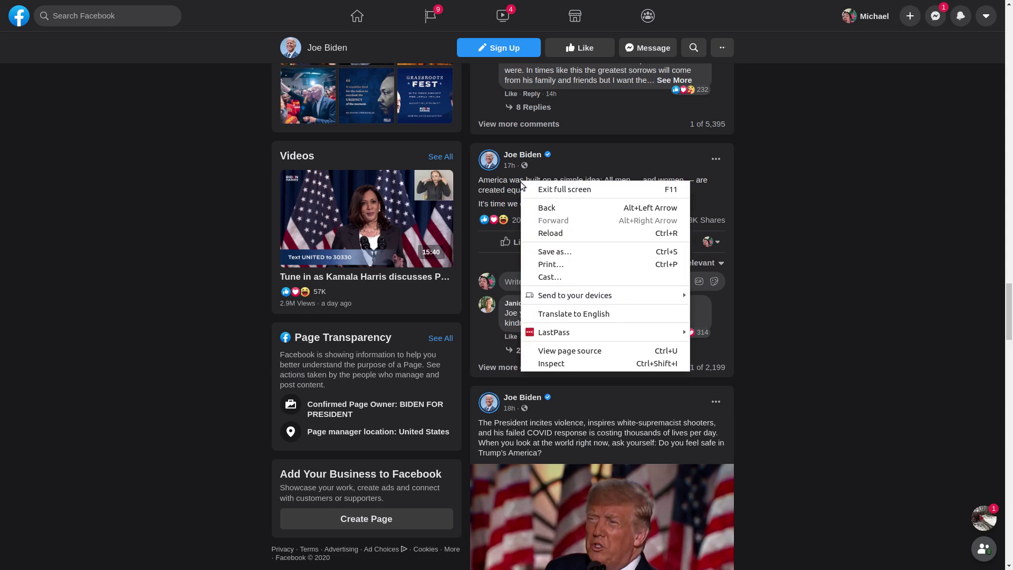
click(572, 361)
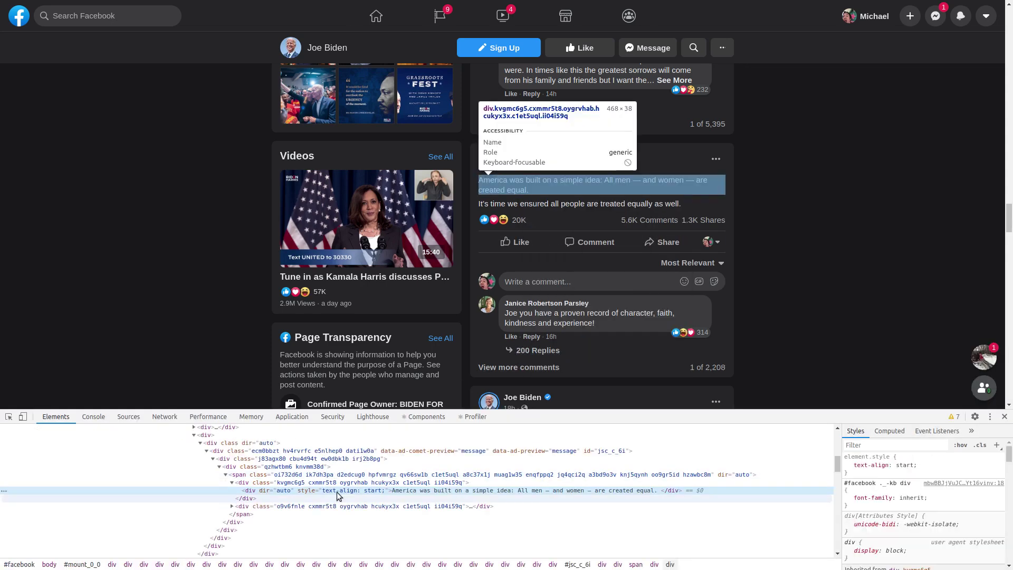
double_click(461, 495)
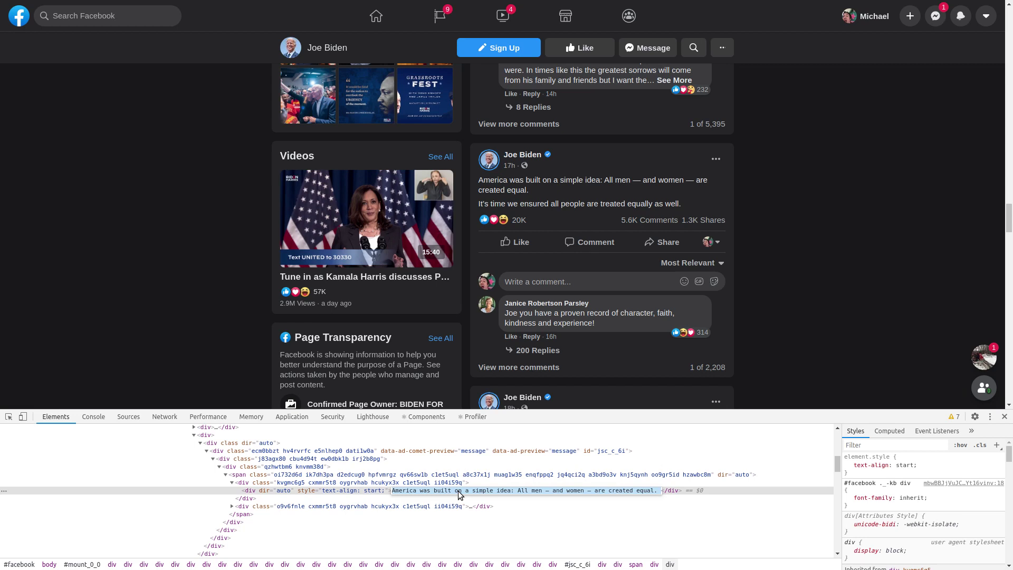
text(Swing that girly)
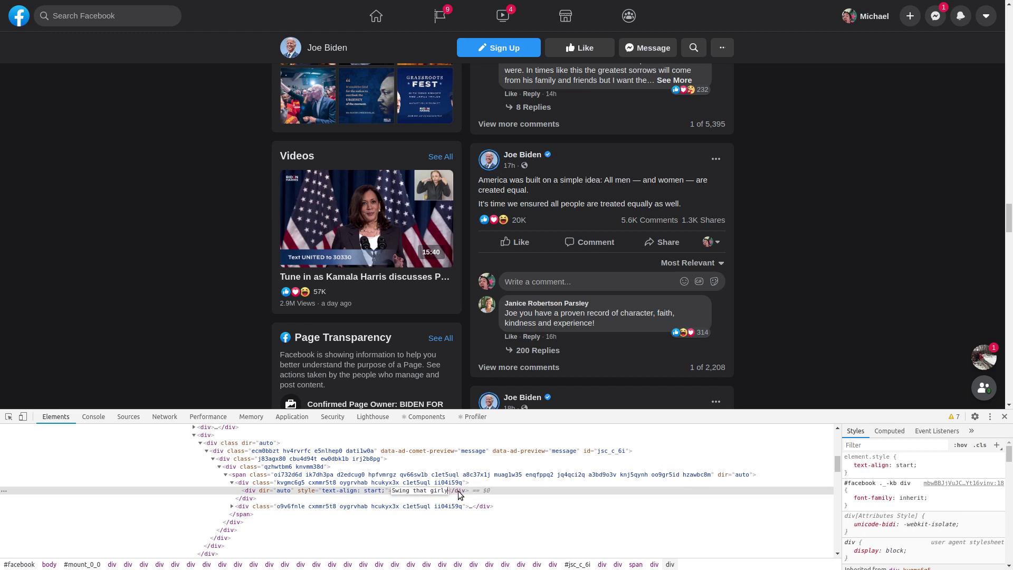
text( all around)
key(Return)
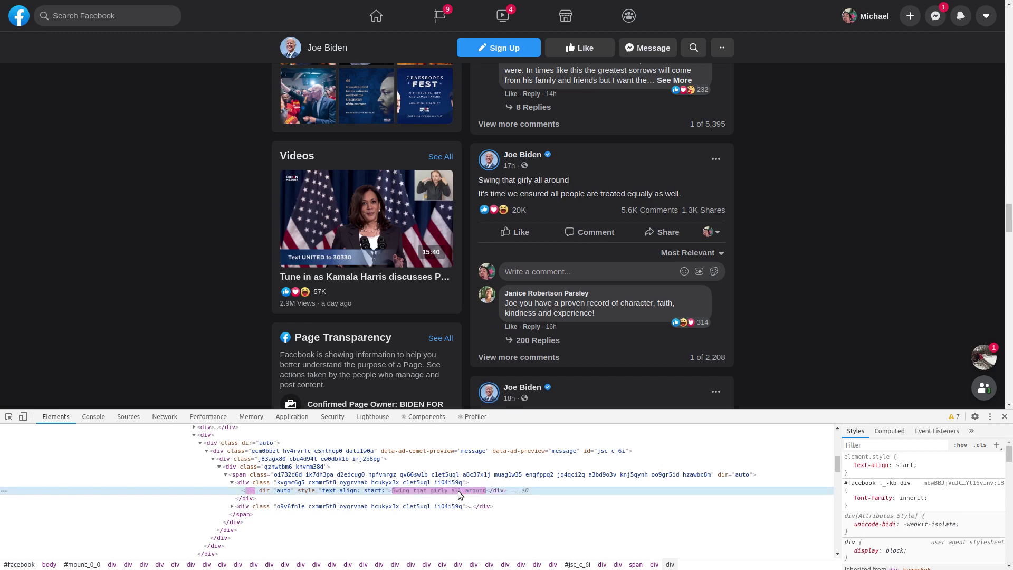
Step: Delete the post's second paragraph about equal treatment from the HTML and capture a screenshot of the edited post
click(279, 508)
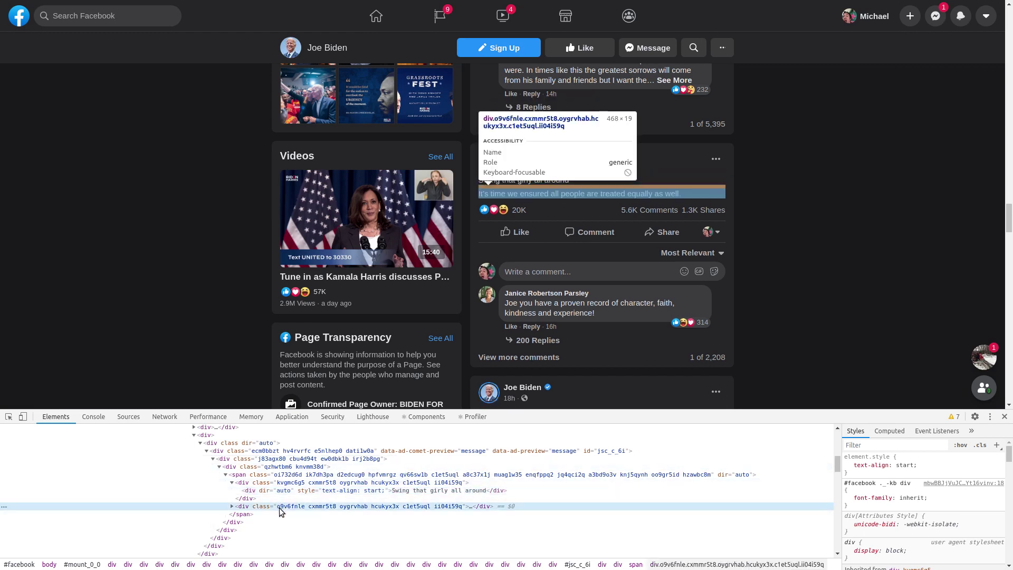
key(Delete)
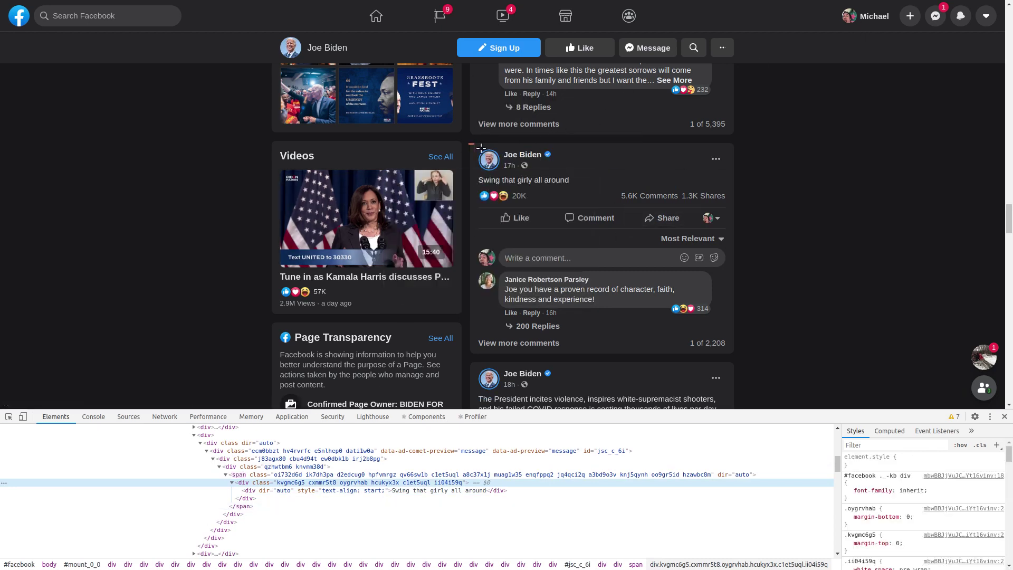
drag(469, 145, 730, 349)
drag(577, 184, 477, 180)
click(586, 178)
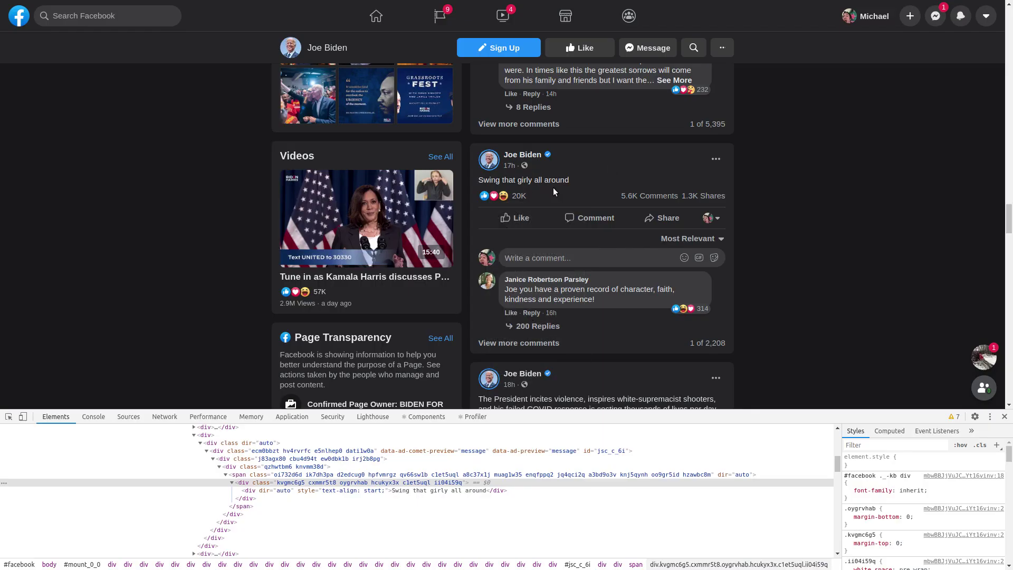
drag(575, 182, 491, 182)
click(557, 181)
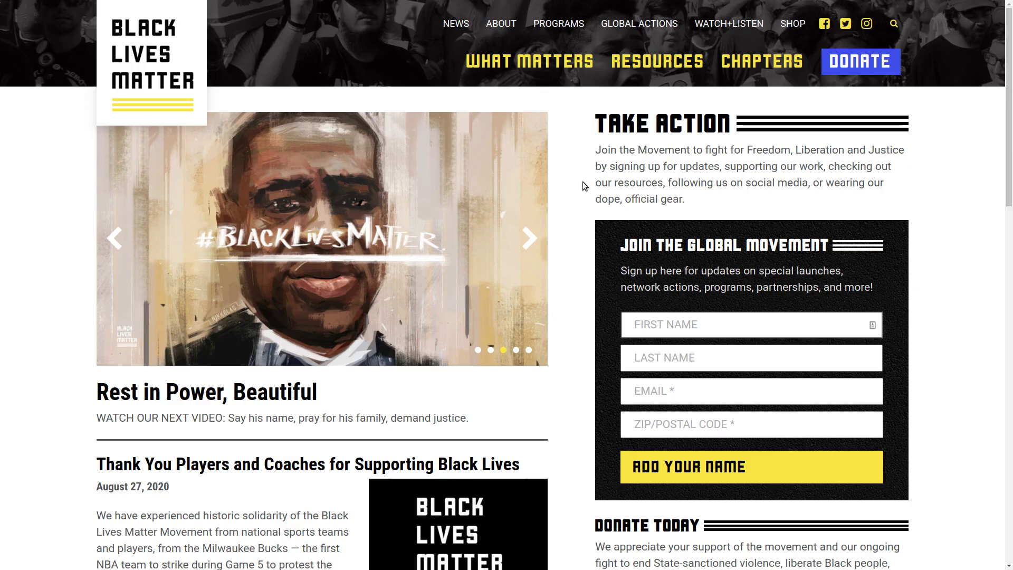
Step: On the Black Lives Matter homepage, replace the Take Action paragraph with "We'll be dancing on the cinders as the town is burning down." in the HTML
right_click(617, 168)
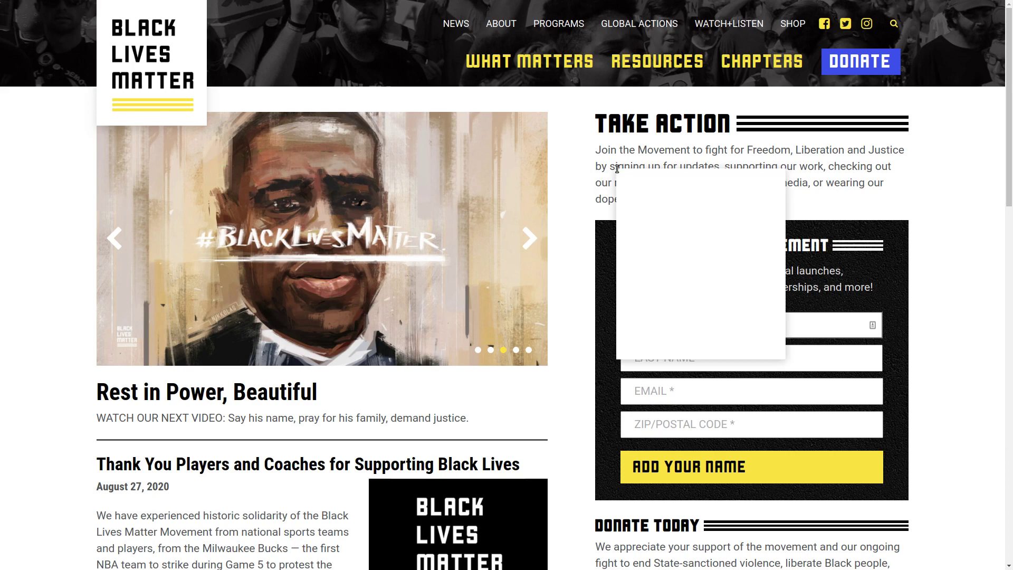
click(667, 350)
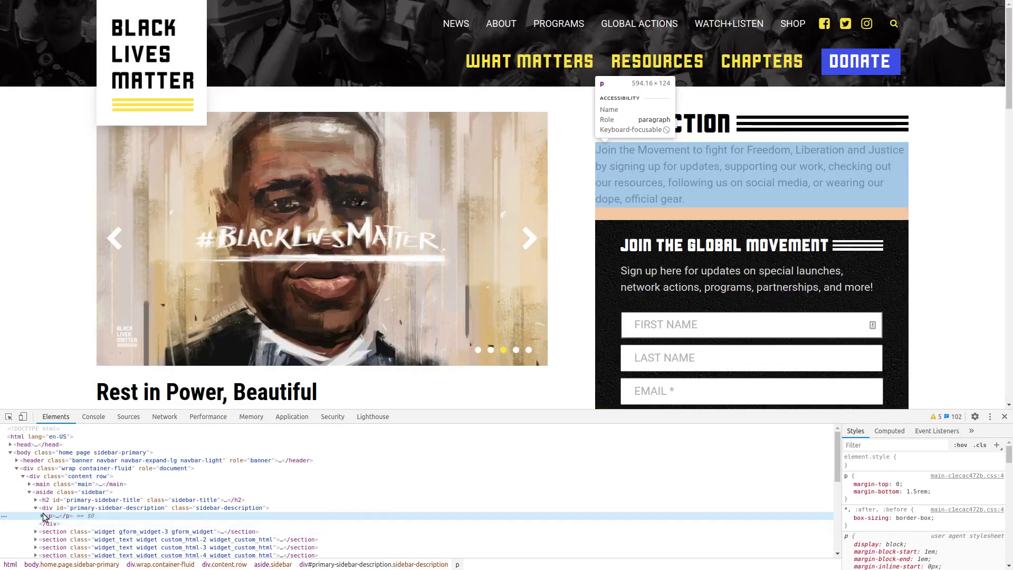
click(43, 515)
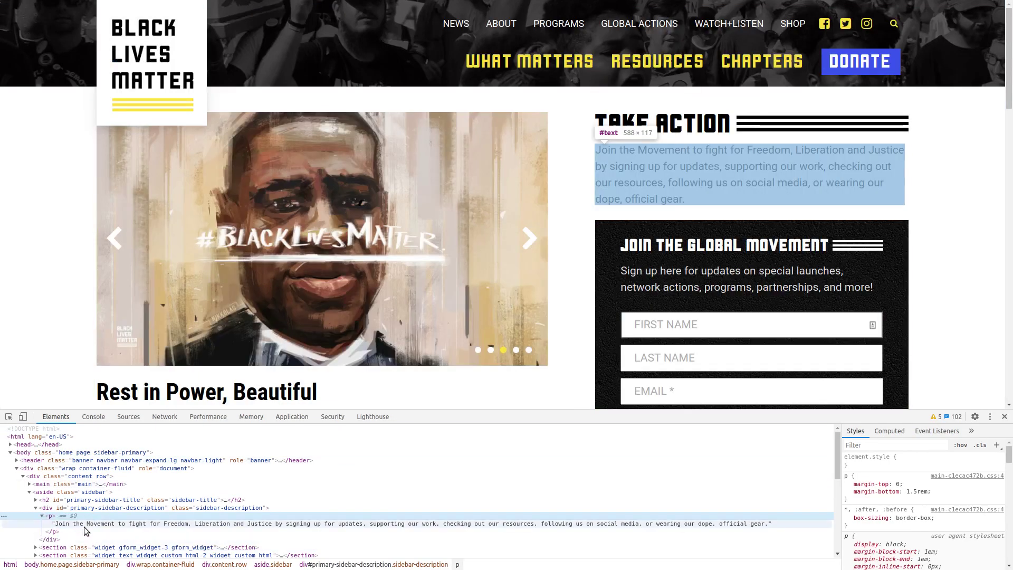
double_click(84, 524)
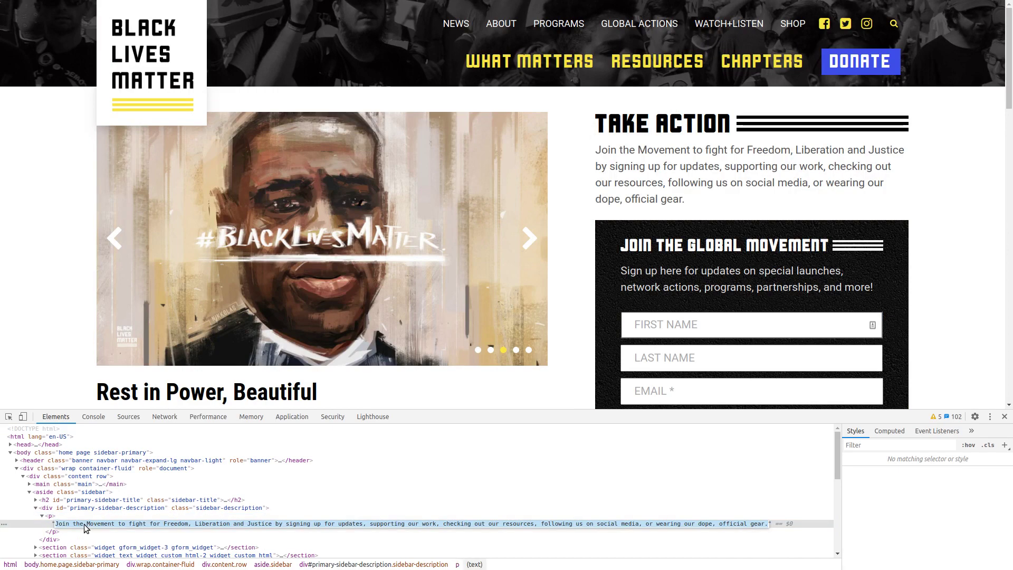
text(We'll be dancing on)
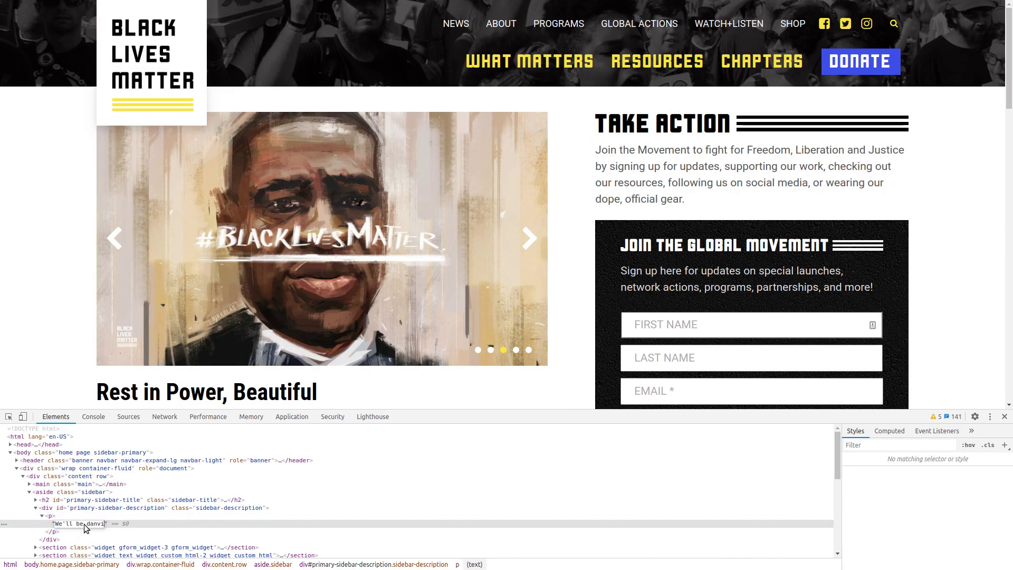
text( the cinders)
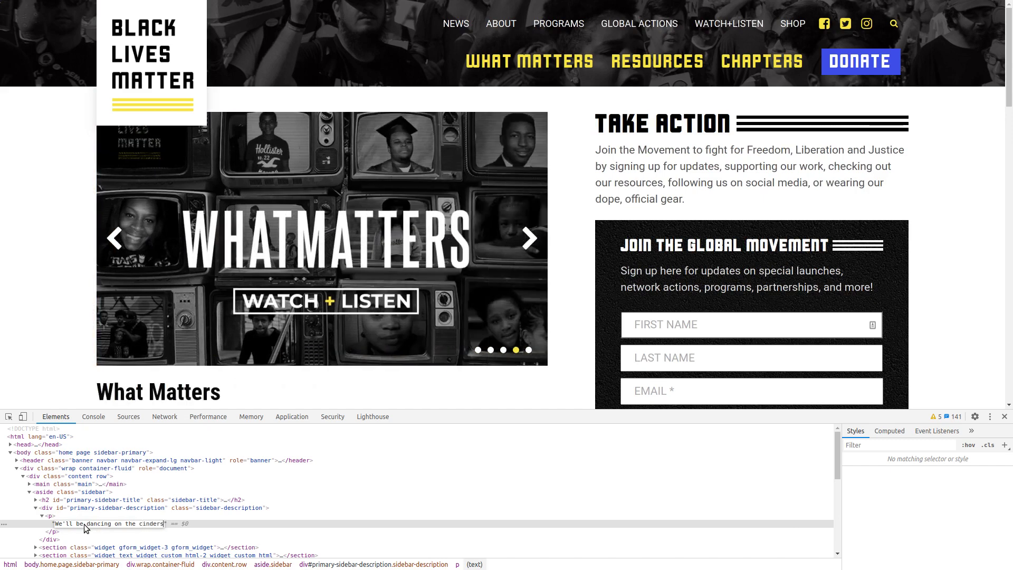
text( as the town is bu)
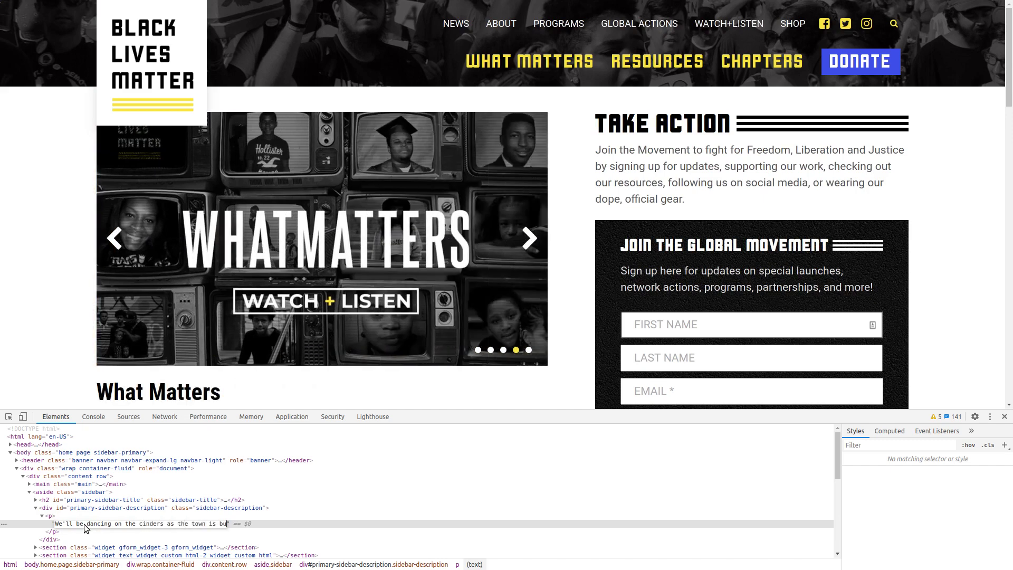
text(rning down.)
key(Return)
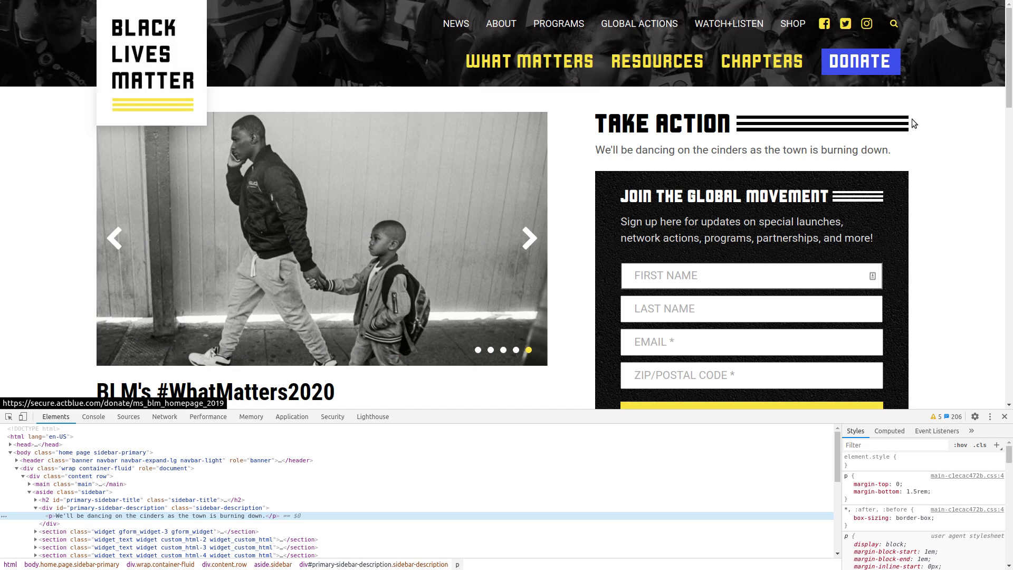
mouse_move(905, 156)
mouse_down()
mouse_move(573, 157)
mouse_move(895, 153)
mouse_up()
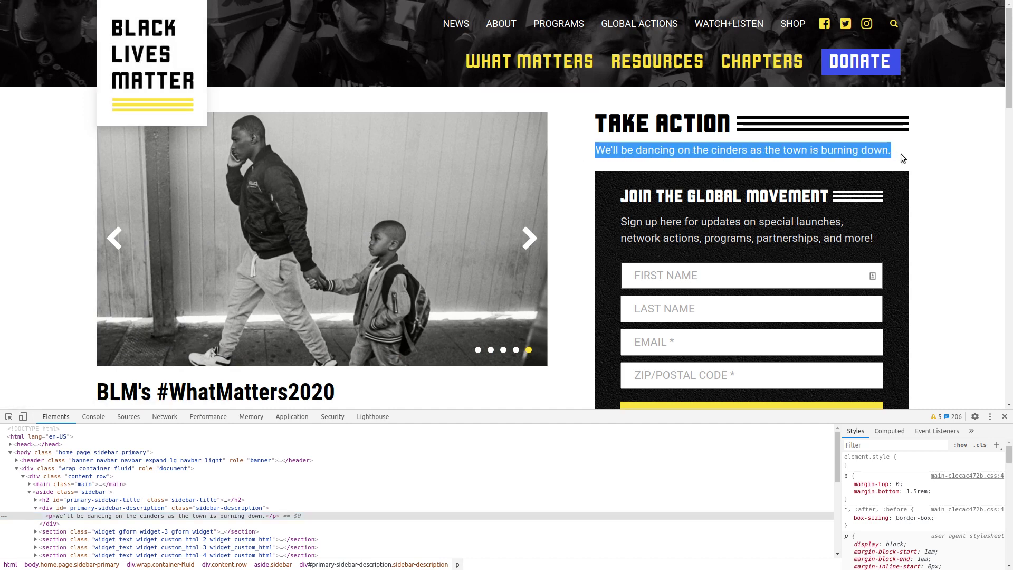
click(901, 154)
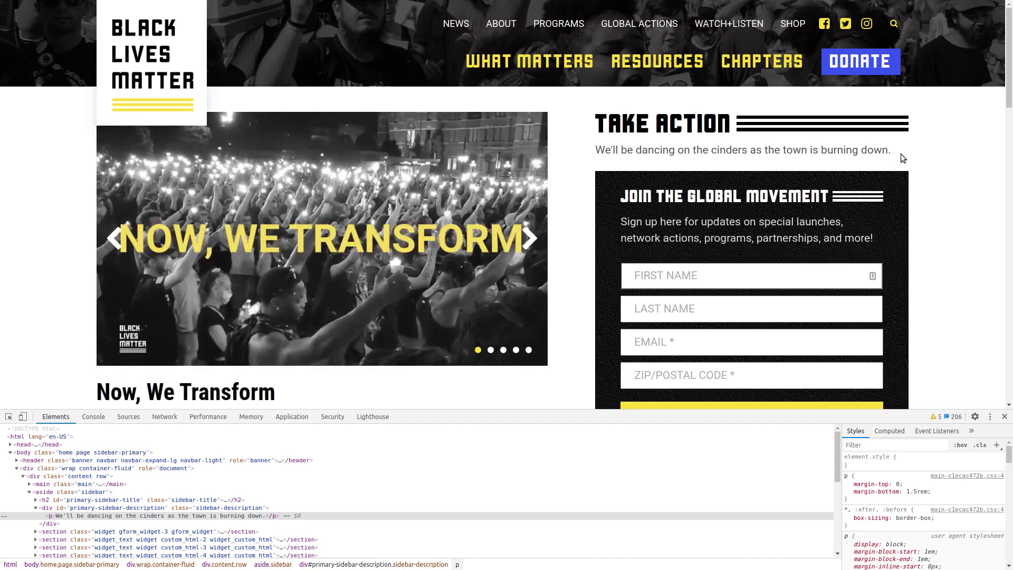